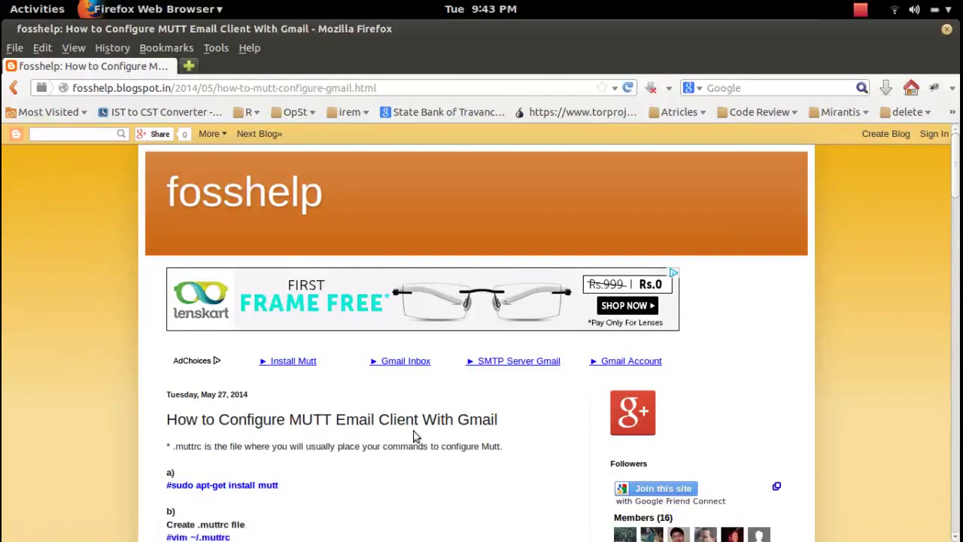
# Select the 'sudo apt-get install mutt' command on the fosshelp Mutt-with-Gmail tutorial page.
pyautogui.doubleClick(473, 419)
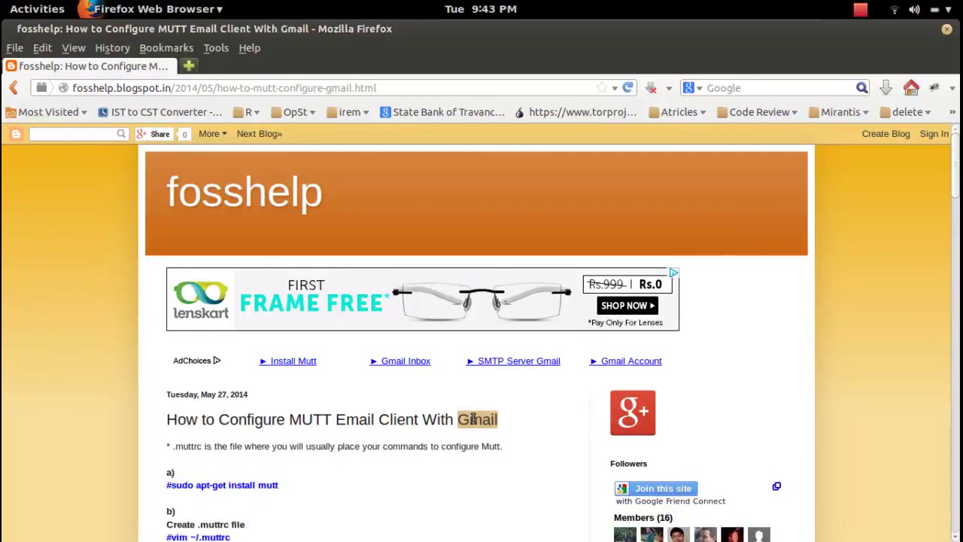
pyautogui.click(265, 484)
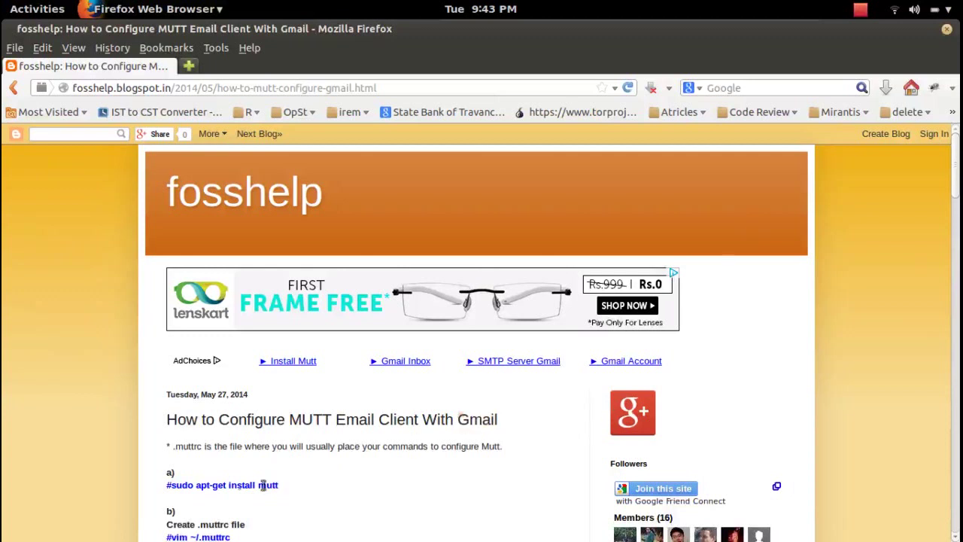
pyautogui.moveTo(279, 485); pyautogui.dragTo(172, 484)
# Switch to GNOME Terminal and run 'sudo apt-get install mutt'.
pyautogui.press('super')
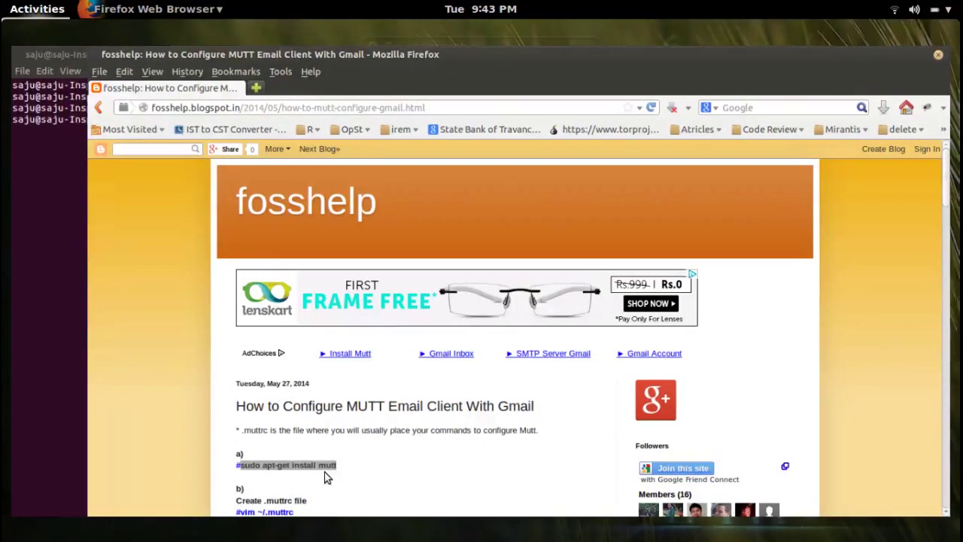
pyautogui.press('super')
pyautogui.click(256, 226)
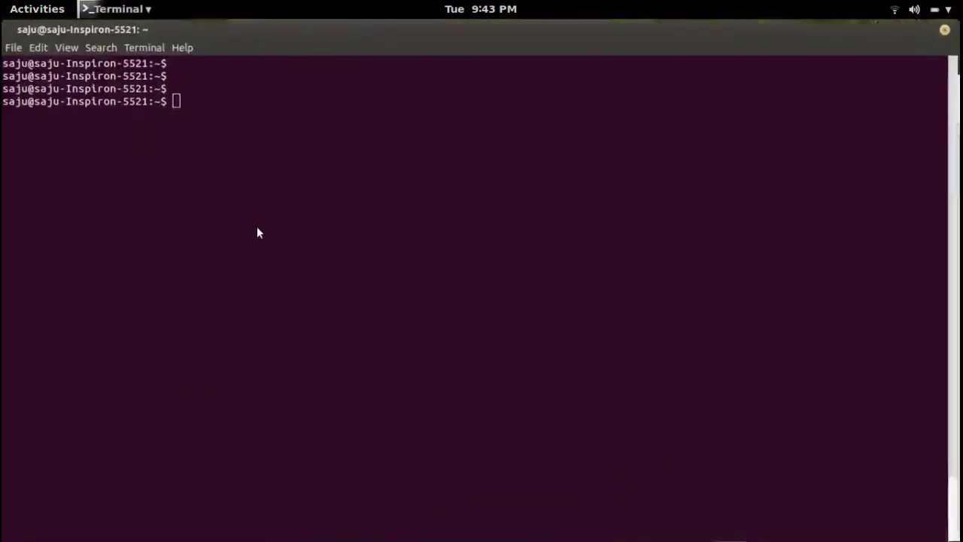
pyautogui.press('Return')
pyautogui.write('sudo apt-get install mutt')
pyautogui.press('Return')
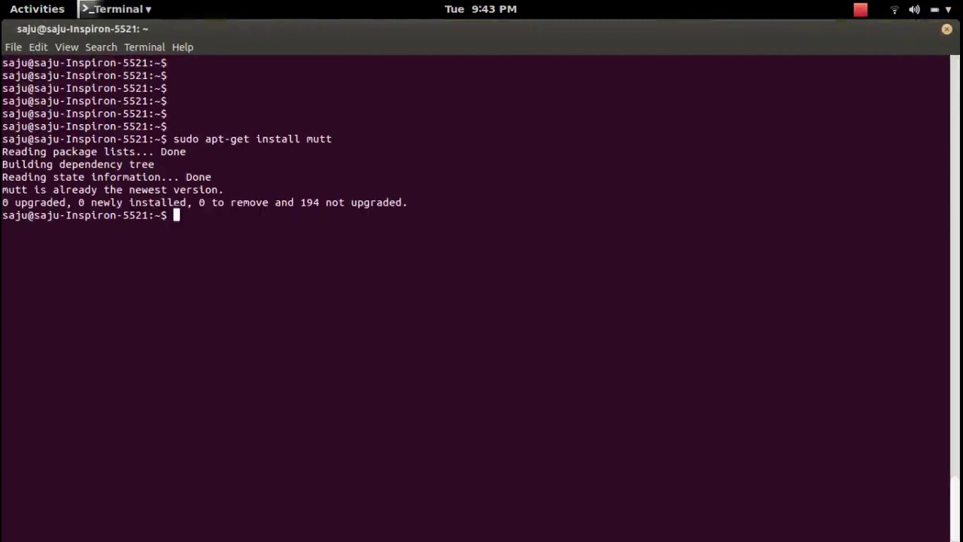
# Check the 'mutt is already the newest version' message and enter 'vim .muttrc'.
pyautogui.press('Return')
pyautogui.press('Return')
pyautogui.press('Return')
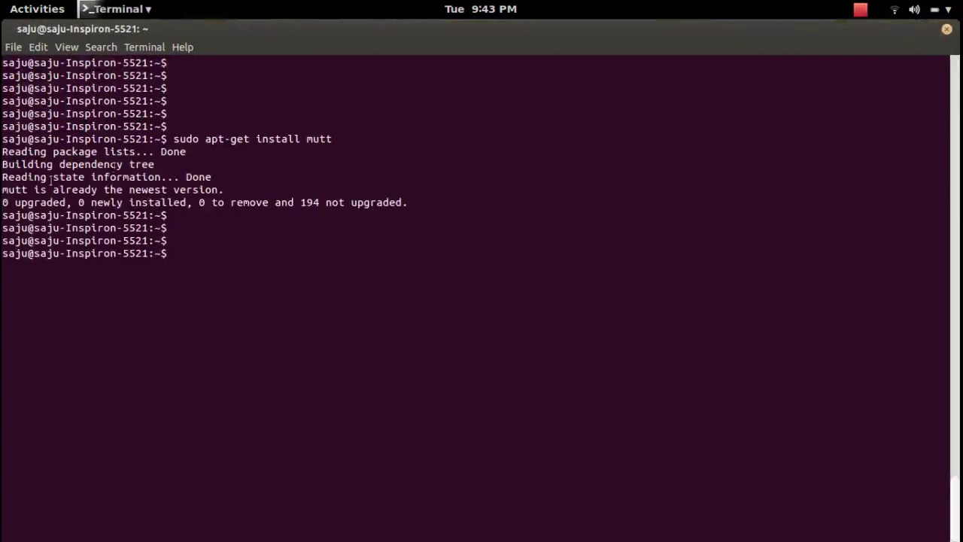
pyautogui.moveTo(3, 190); pyautogui.dragTo(223, 192)
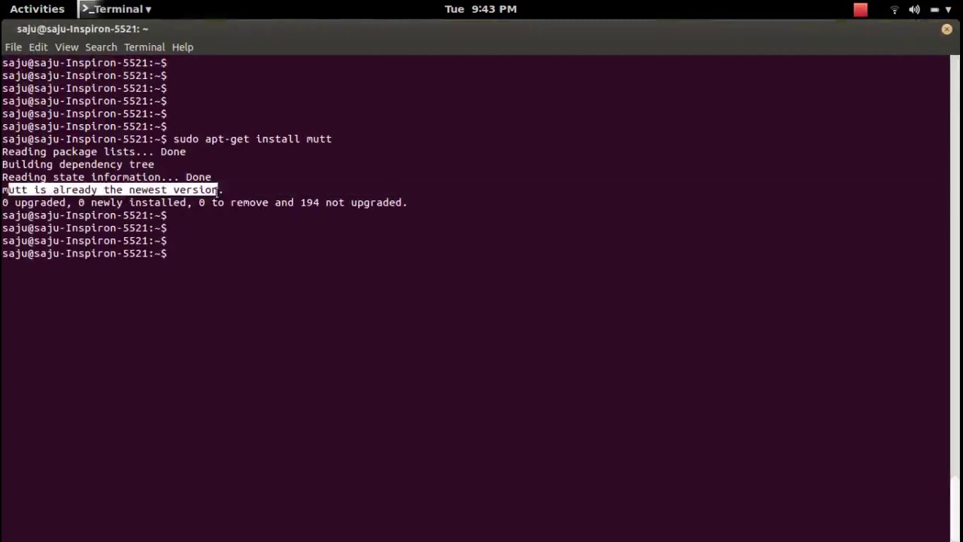
pyautogui.click(217, 194)
pyautogui.press('Return')
pyautogui.press('Return')
pyautogui.press('Return')
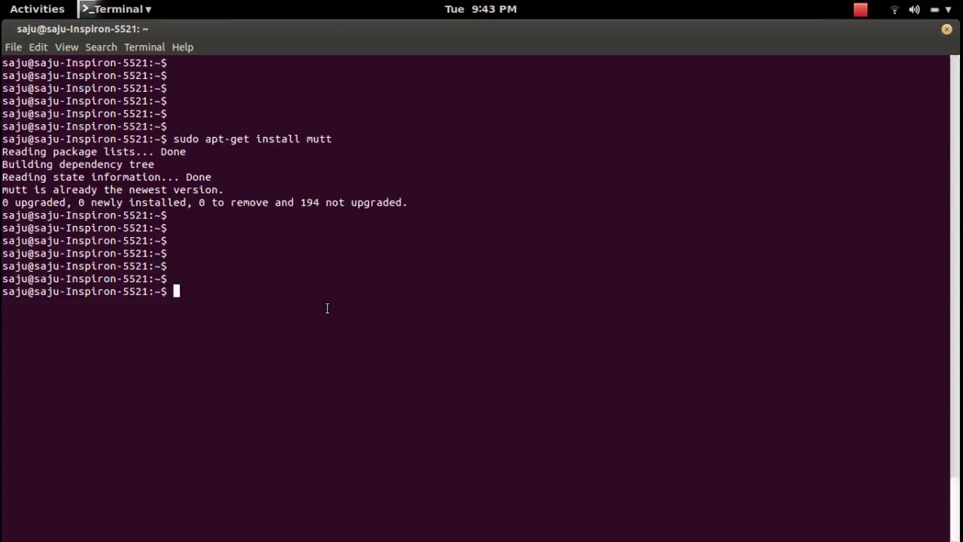
pyautogui.write('vim .mu')
pyautogui.write('ttrc')
pyautogui.press('Return')
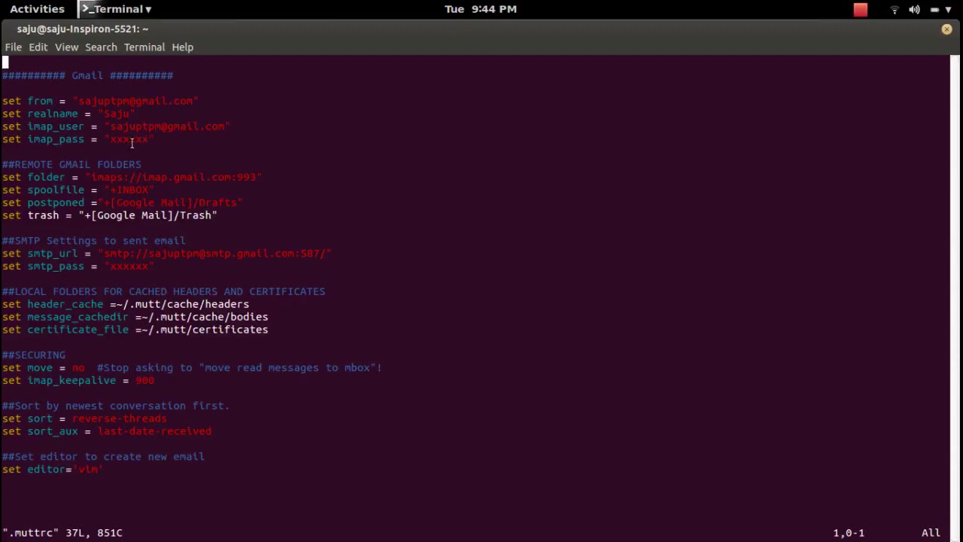
pyautogui.moveTo(154, 140); pyautogui.dragTo(3, 126)
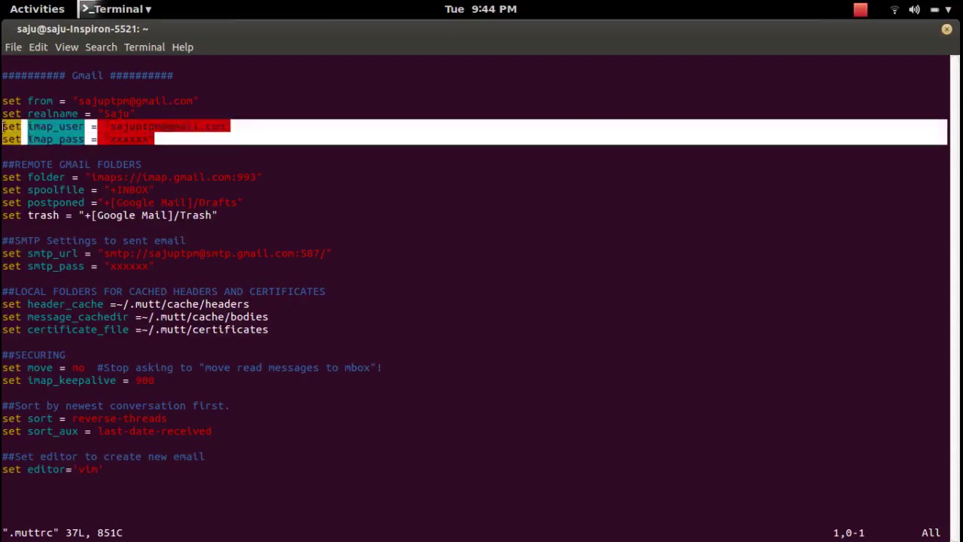
pyautogui.click(80, 136)
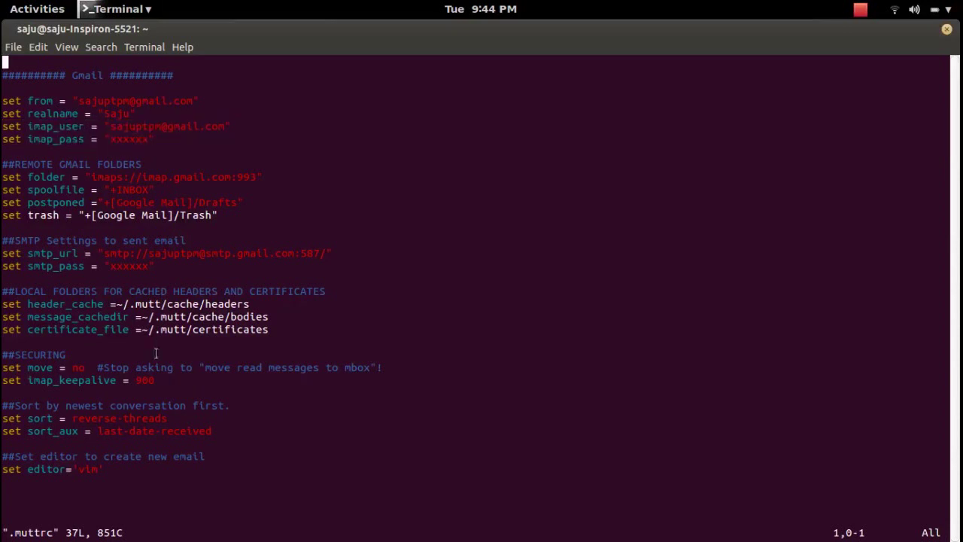
pyautogui.moveTo(121, 474); pyautogui.dragTo(4, 64)
pyautogui.click(94, 139)
pyautogui.moveTo(109, 126); pyautogui.dragTo(224, 126)
pyautogui.moveTo(147, 139)
pyautogui.mouseDown()
pyautogui.moveTo(6, 143)
pyautogui.moveTo(5, 128)
pyautogui.mouseUp()
pyautogui.click(106, 139)
pyautogui.moveTo(155, 264); pyautogui.dragTo(3, 254)
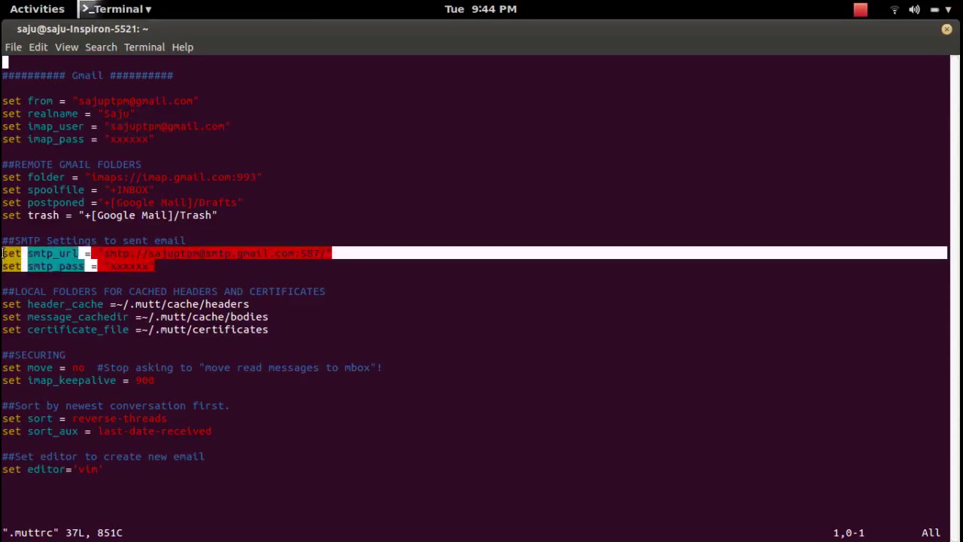
pyautogui.click(76, 267)
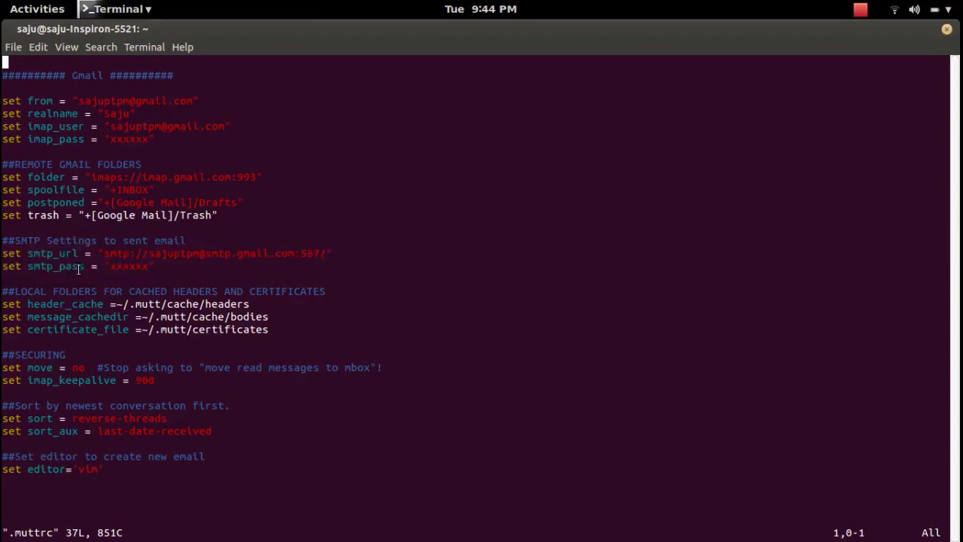
pyautogui.doubleClick(125, 265)
# Highlight the imap_pass value and the address inside smtp_url in .muttrc.
pyautogui.click(124, 141)
pyautogui.doubleClick(123, 141)
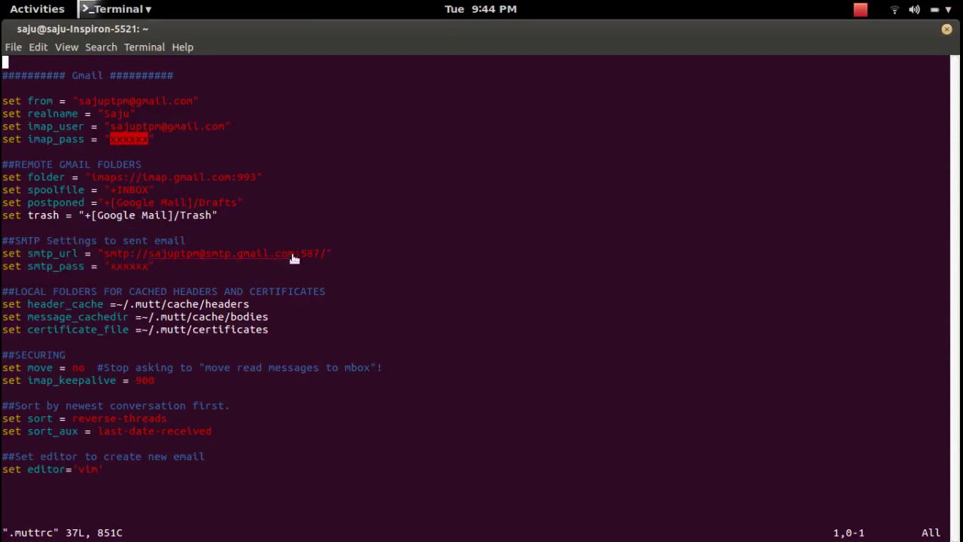
pyautogui.moveTo(293, 258); pyautogui.dragTo(149, 254)
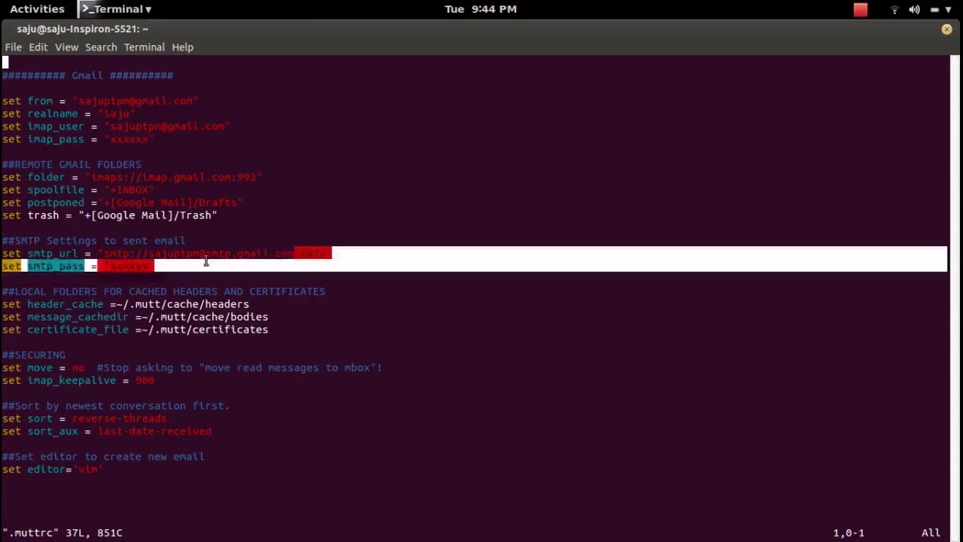
pyautogui.click(228, 329)
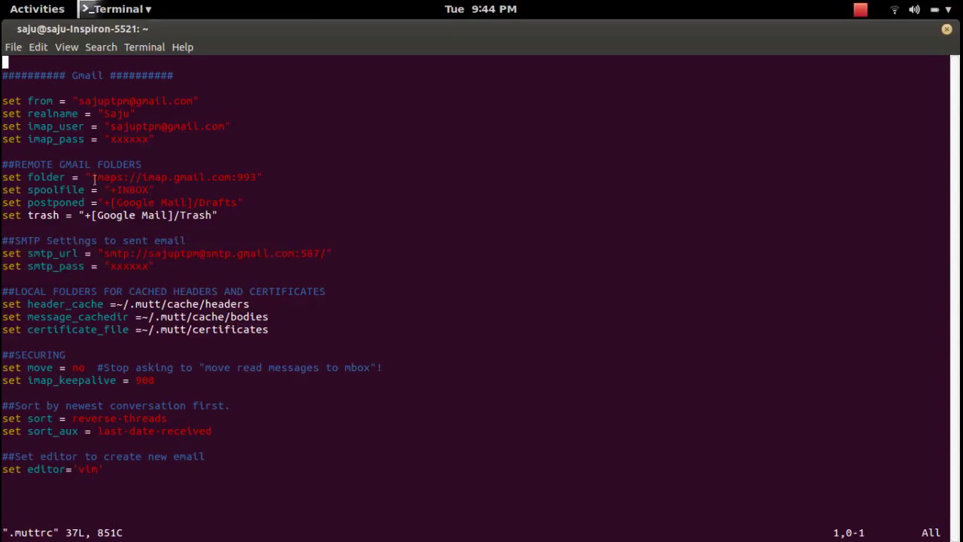
# Highlight the REMOTE GMAIL FOLDERS block, INBOX spoolfile and LOCAL FOLDERS cache settings.
pyautogui.moveTo(236, 219); pyautogui.dragTo(3, 166)
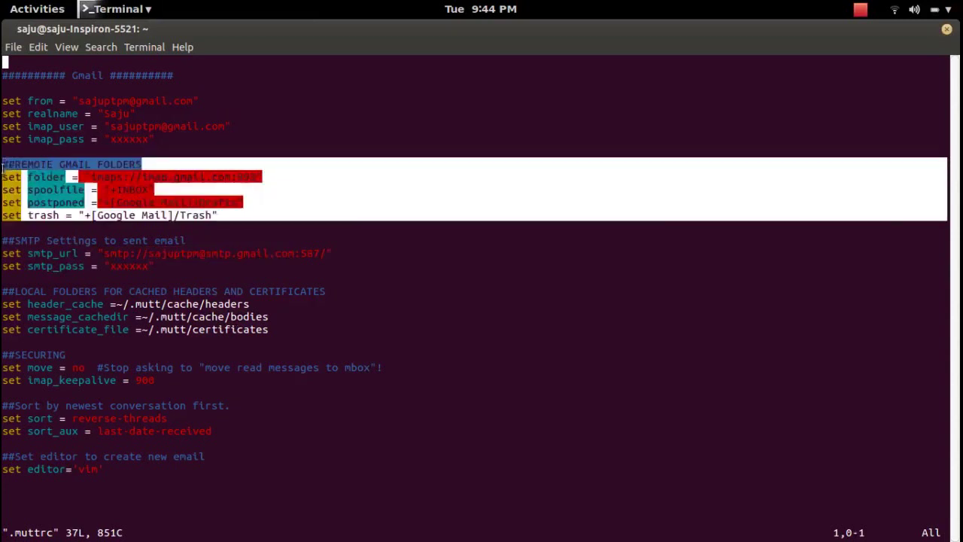
pyautogui.click(120, 177)
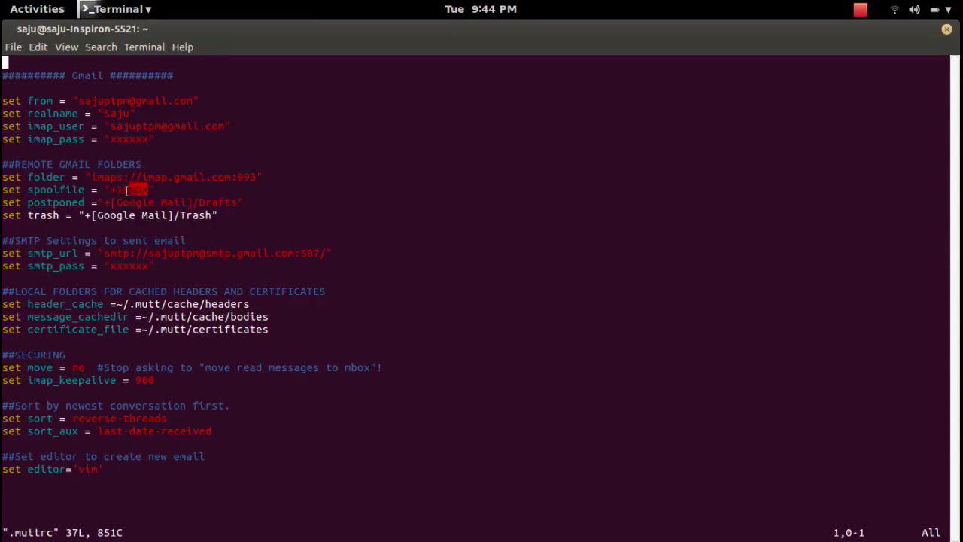
pyautogui.moveTo(148, 191); pyautogui.dragTo(116, 191)
pyautogui.moveTo(272, 331); pyautogui.dragTo(2, 279)
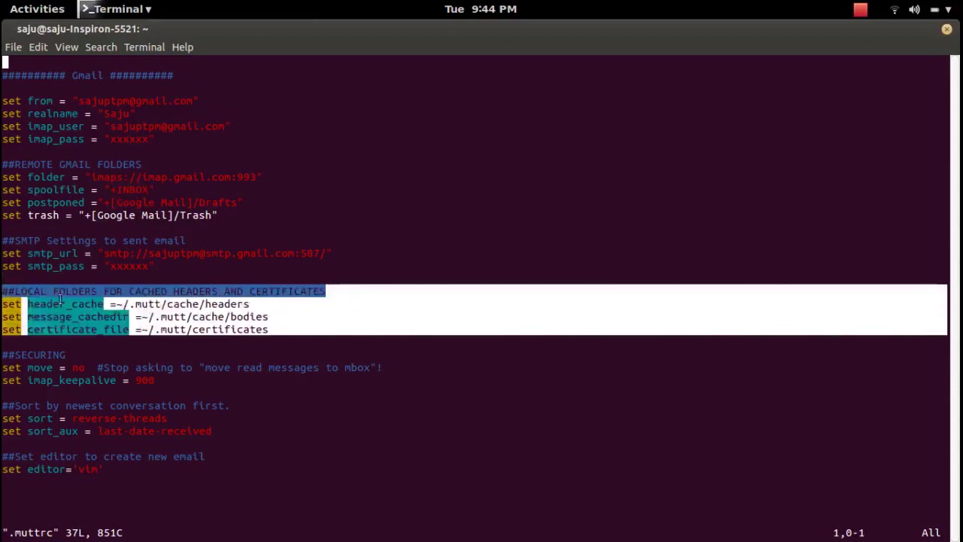
pyautogui.click(201, 323)
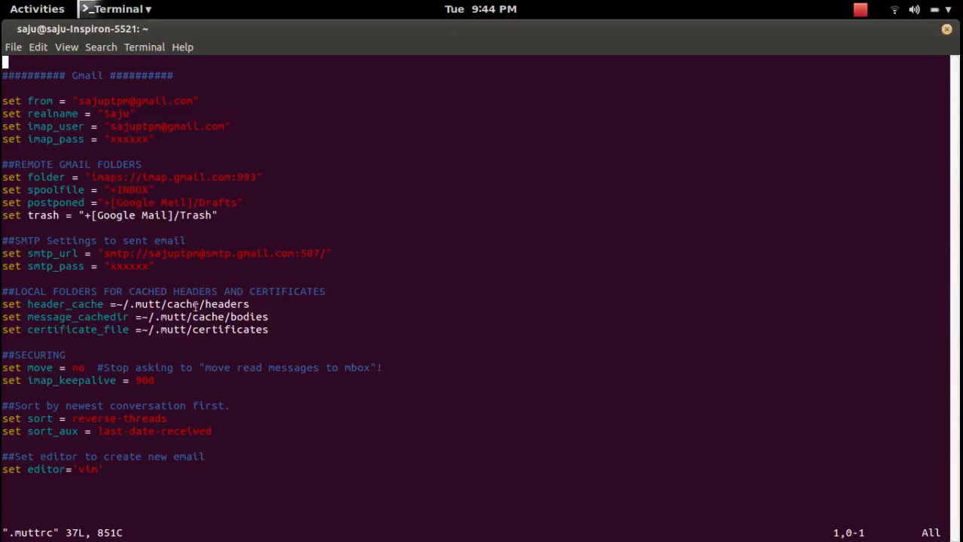
pyautogui.moveTo(199, 303); pyautogui.dragTo(123, 303)
pyautogui.click(124, 304)
# In a new tab, list .mutt and .mutt/cache, showing the bodies and headers folders.
pyautogui.hotkey('ctrl', 'shift', 't')
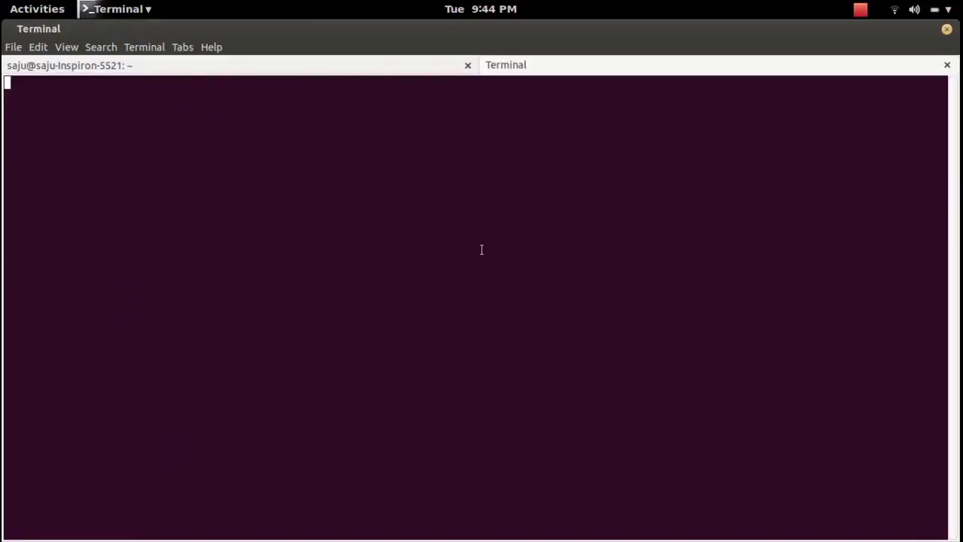
pyautogui.press('Return')
pyautogui.press('Return')
pyautogui.press('Return')
pyautogui.write('ls .m')
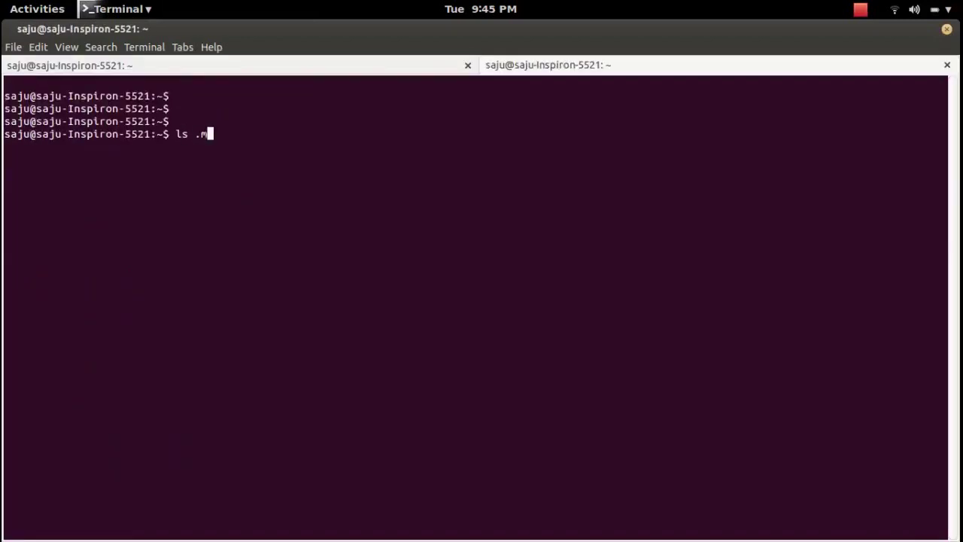
pyautogui.write('utt')
pyautogui.press('Return')
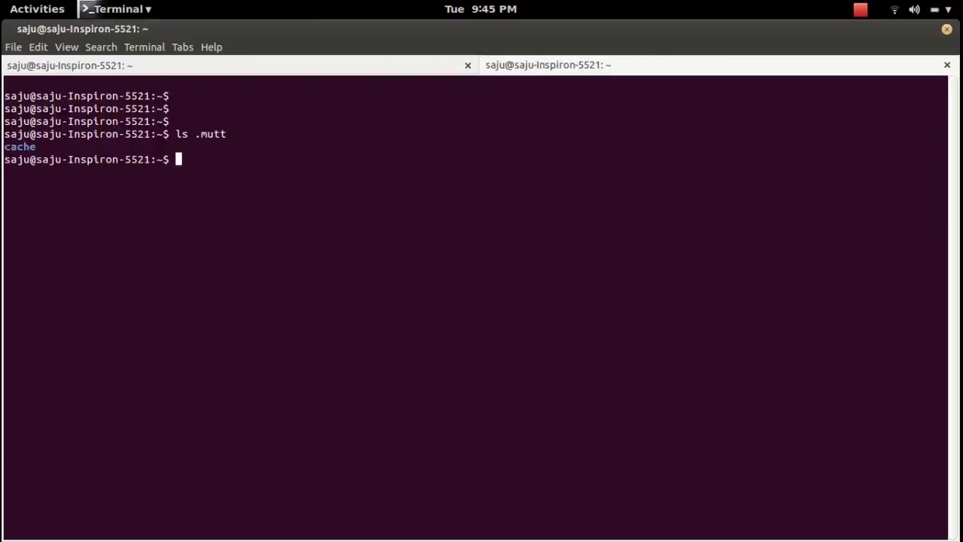
pyautogui.press('Return')
pyautogui.press('Return')
pyautogui.write('ls .mutt/c')
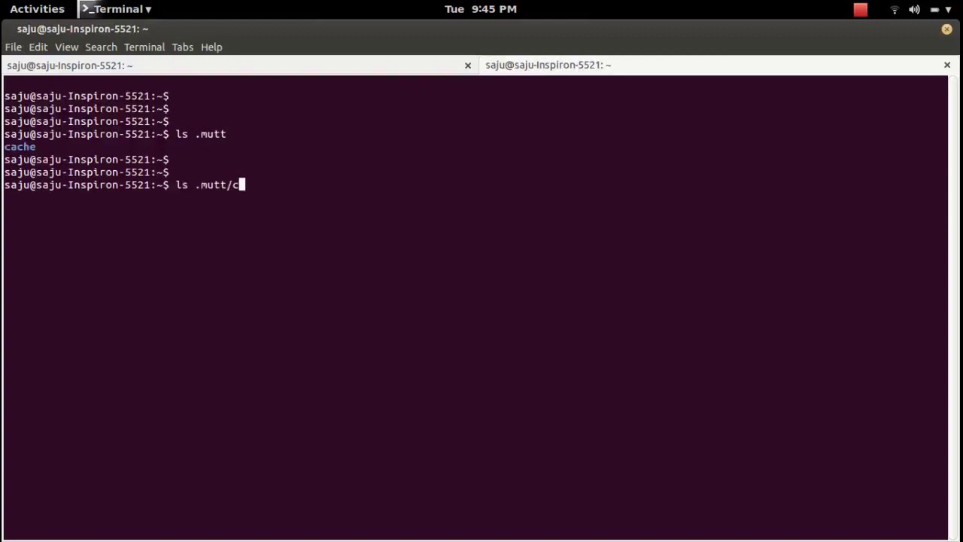
pyautogui.press('Tab')
pyautogui.press('Return')
pyautogui.press('Return')
pyautogui.press('Return')
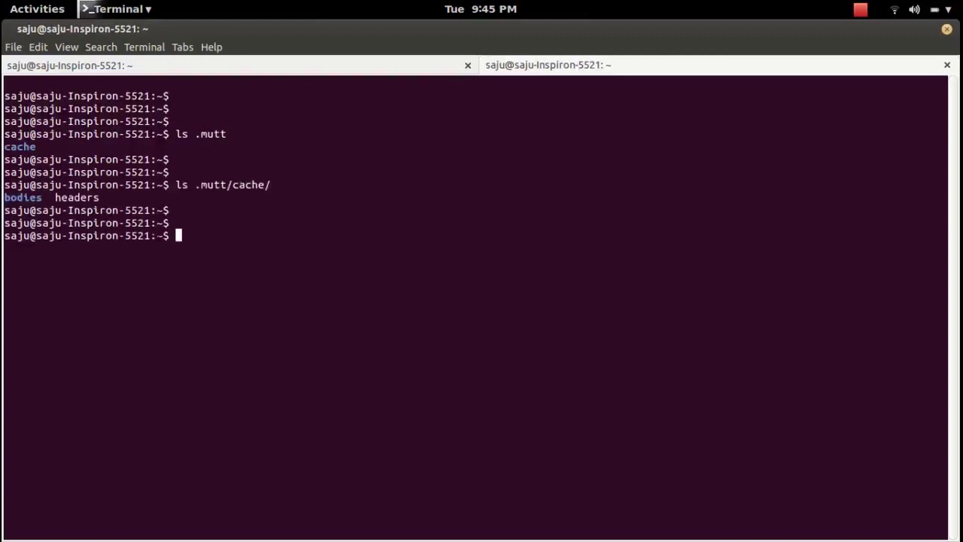
# Return to the vim tab and highlight the three sort-by-newest-conversation settings.
pyautogui.click(278, 66)
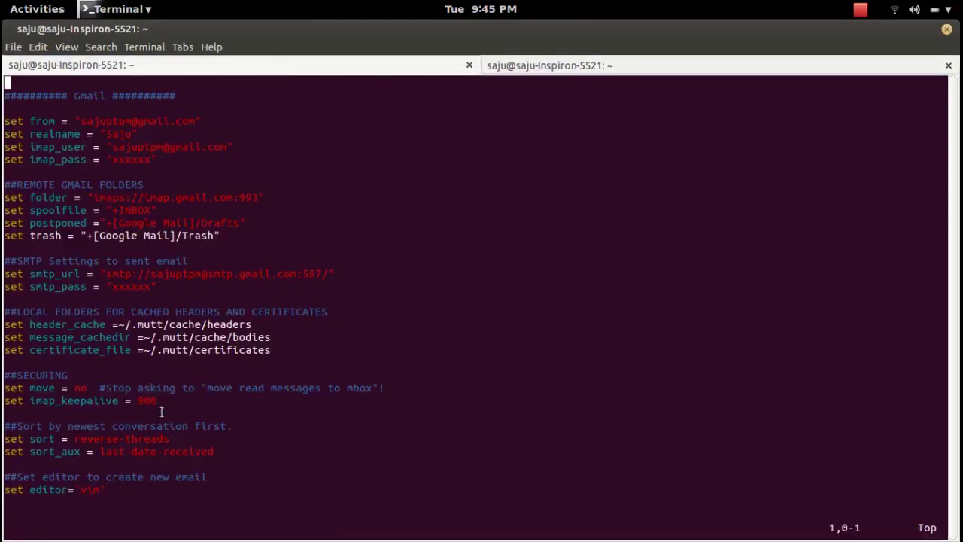
pyautogui.moveTo(218, 452); pyautogui.dragTo(4, 421)
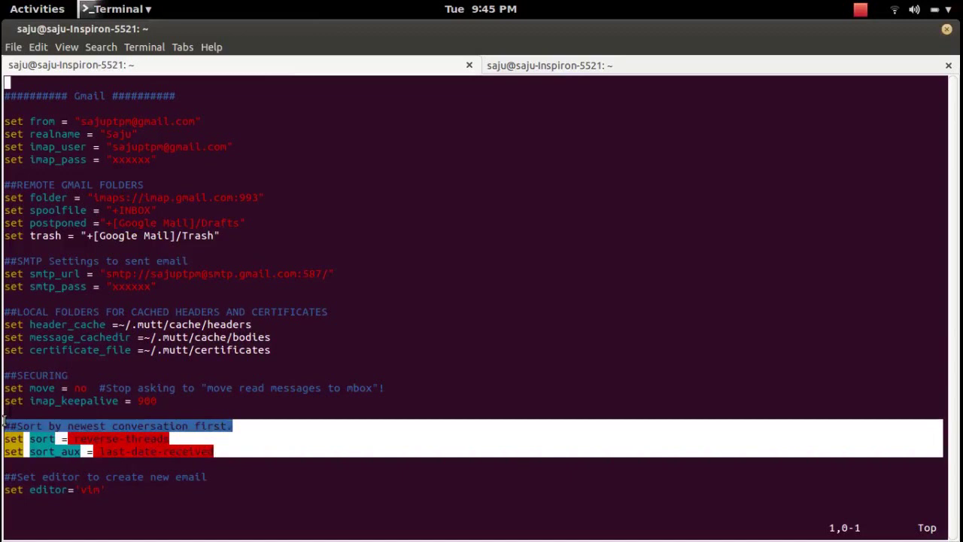
pyautogui.click(54, 439)
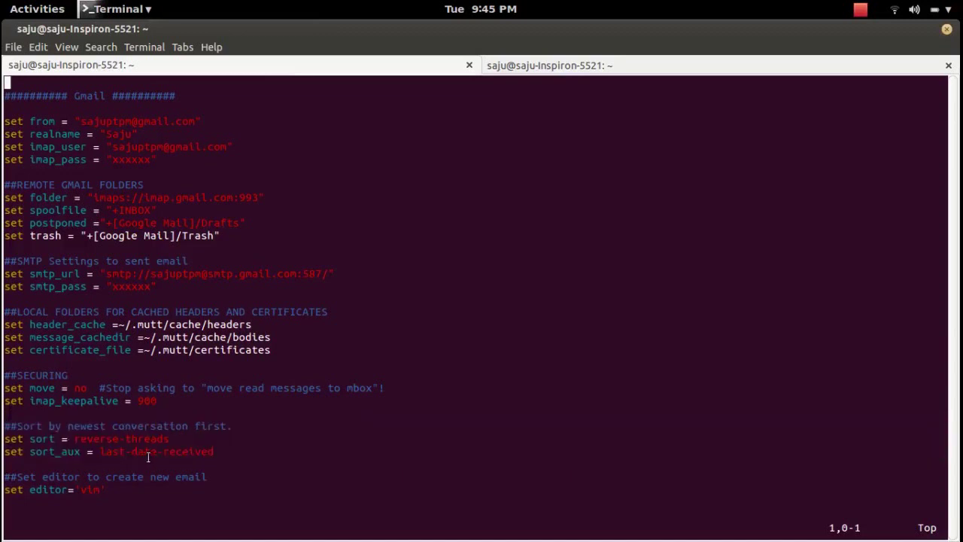
pyautogui.moveTo(222, 452); pyautogui.dragTo(5, 427)
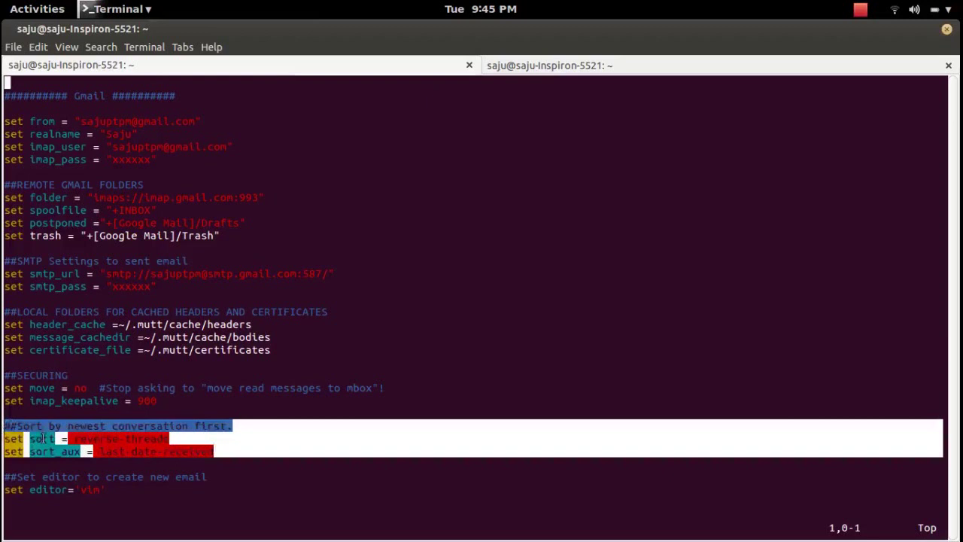
pyautogui.click(91, 468)
# Point out the editor setting with value vim, then enter ':wq'.
pyautogui.moveTo(106, 491); pyautogui.dragTo(3, 476)
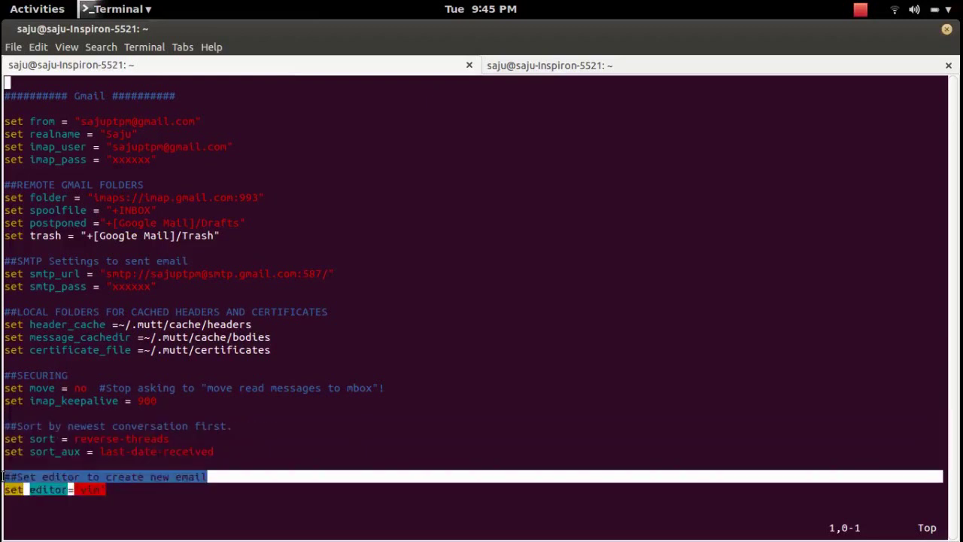
pyautogui.click(82, 493)
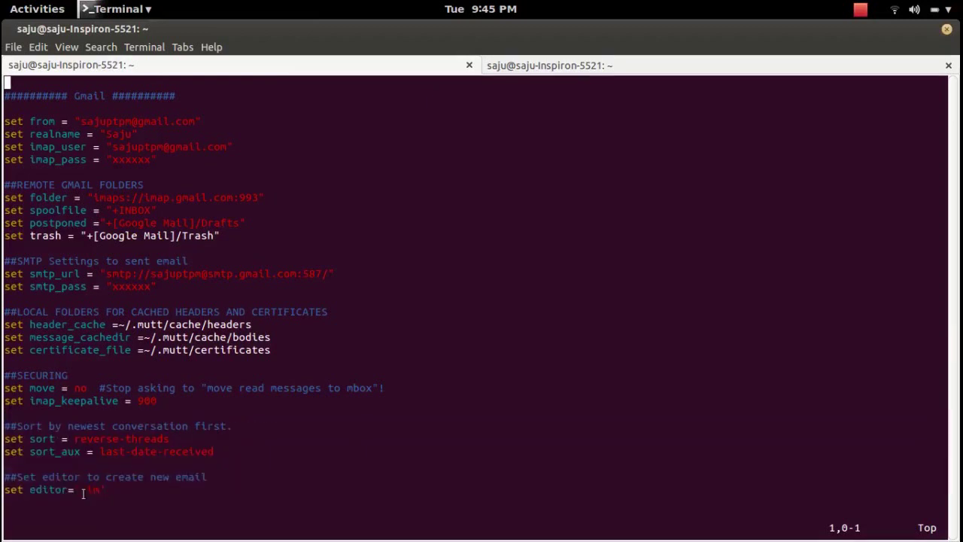
pyautogui.moveTo(100, 489); pyautogui.dragTo(80, 490)
pyautogui.tripleClick(95, 489)
pyautogui.click(187, 451)
pyautogui.write(':')
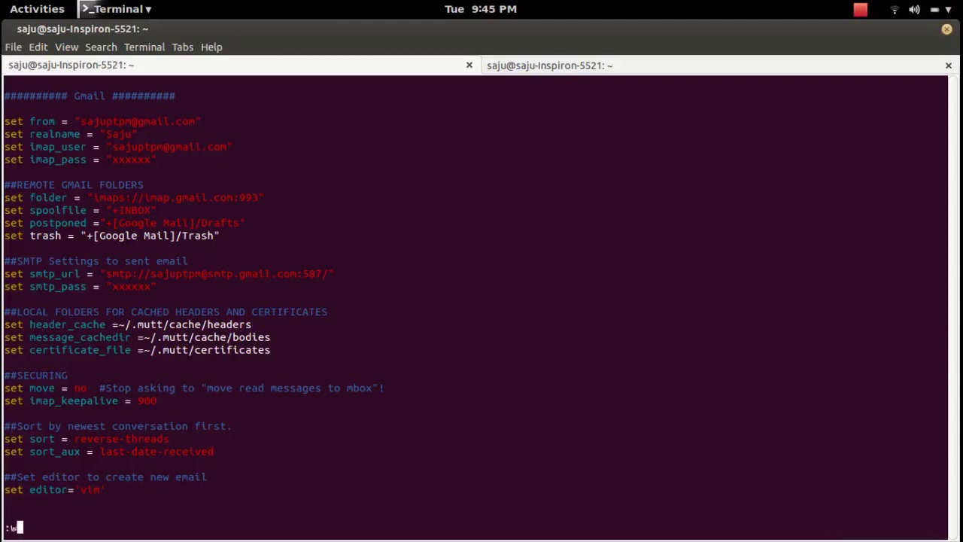
pyautogui.write('wq')
# Save .muttrc and exit vim back to the shell prompt.
pyautogui.press('Return')
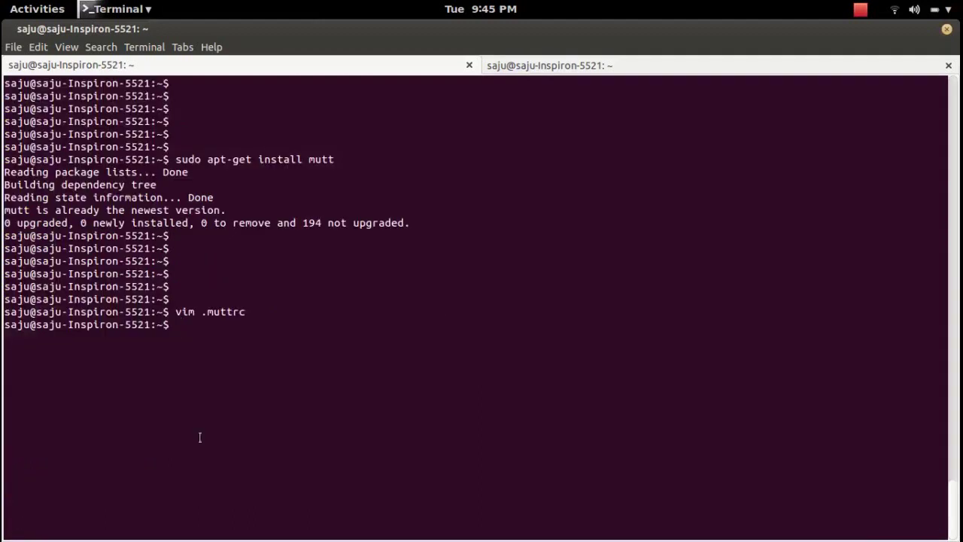
pyautogui.press('Return')
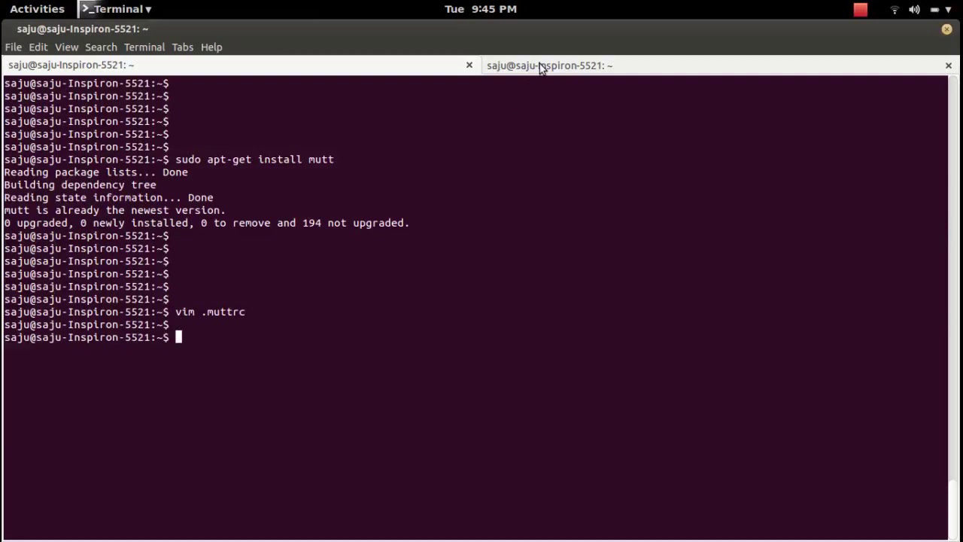
pyautogui.press('Return')
# Clear the terminal screen and start mutt.
pyautogui.press('Return')
pyautogui.press('Return')
pyautogui.write('cl')
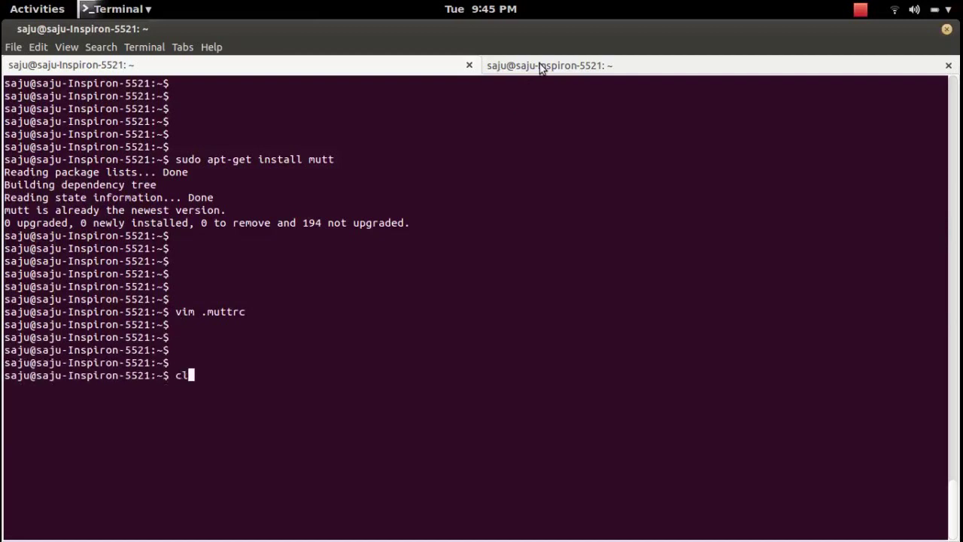
pyautogui.write('ear')
pyautogui.press('Return')
pyautogui.press('Return')
pyautogui.press('Return')
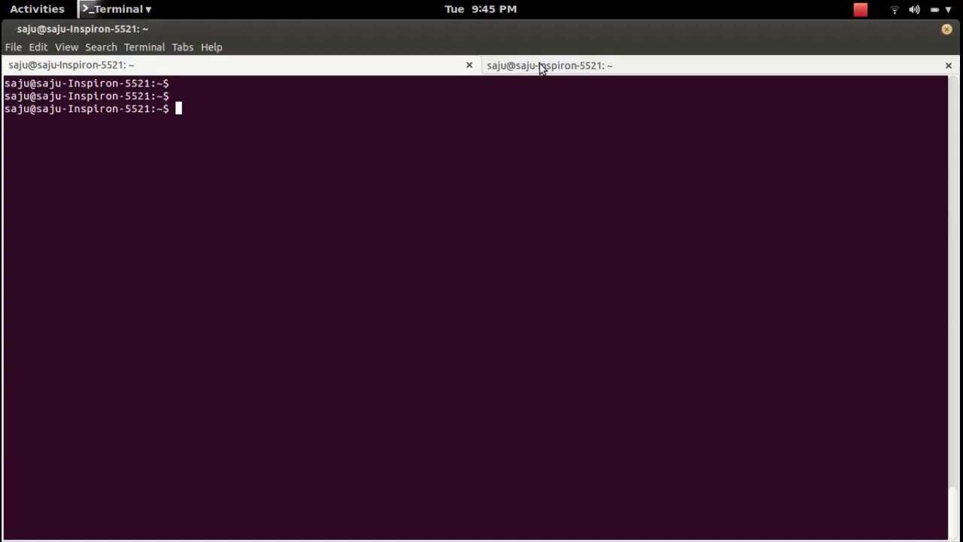
pyautogui.press('Return')
pyautogui.press('Return')
pyautogui.press('Return')
pyautogui.write('m')
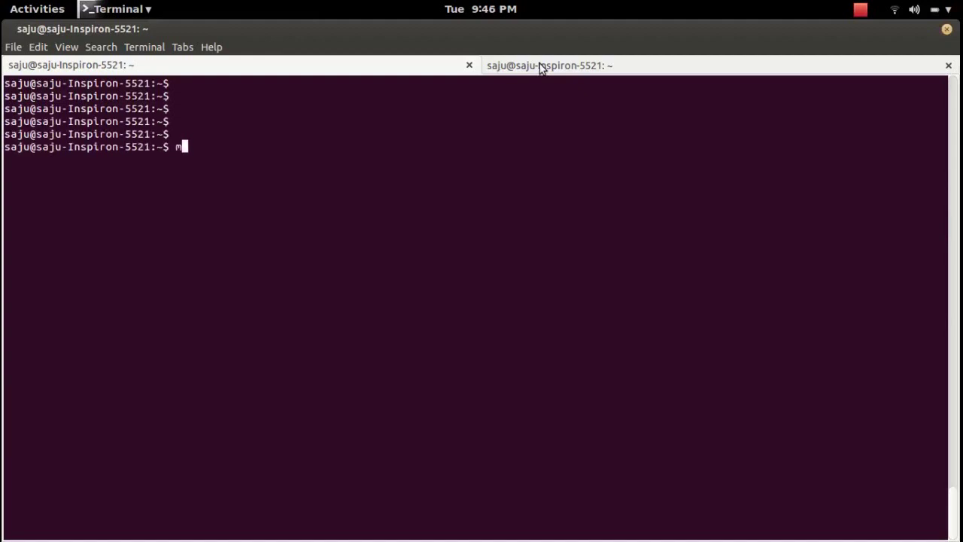
pyautogui.write('utt')
pyautogui.press('Return')
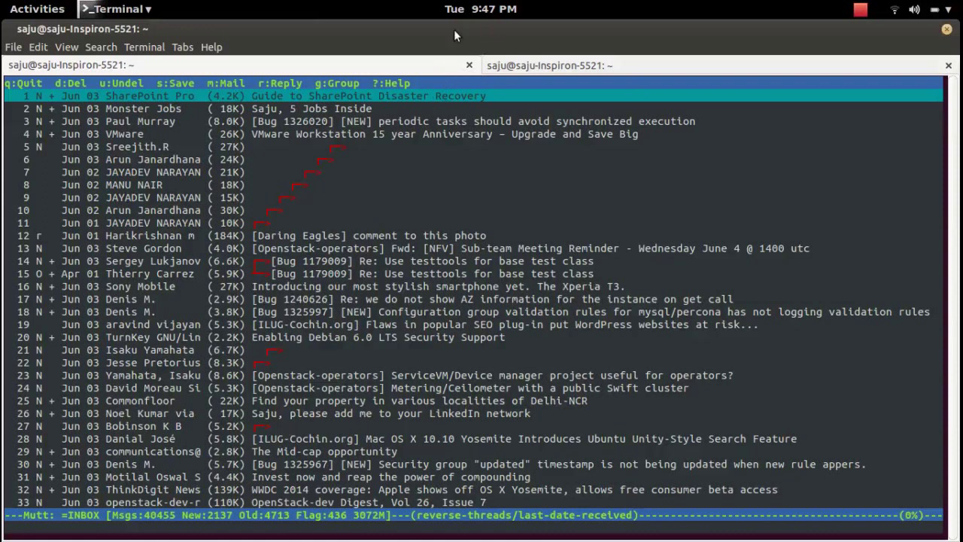
# Move to message 2, the Monster Jobs five-jobs alert, and open it in the pager.
pyautogui.press('Down')
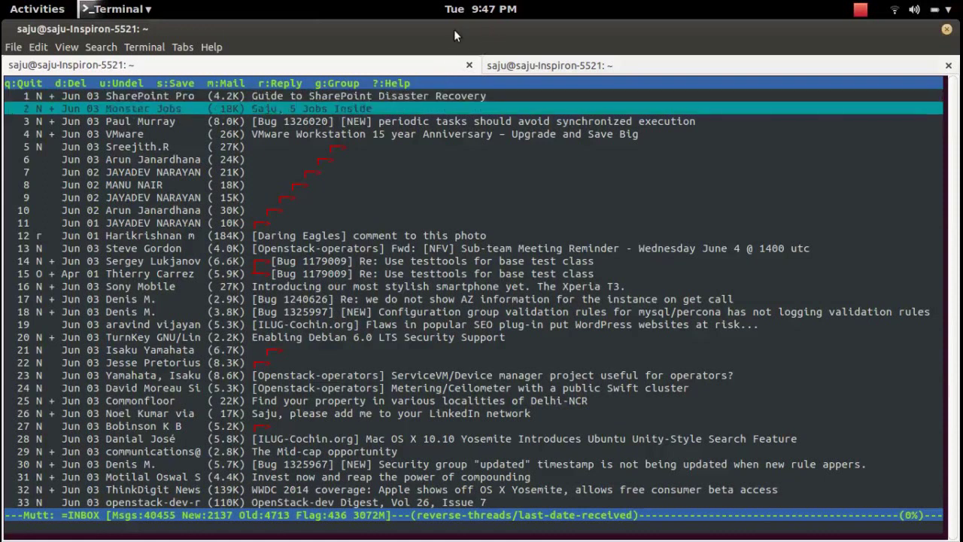
pyautogui.press('Down')
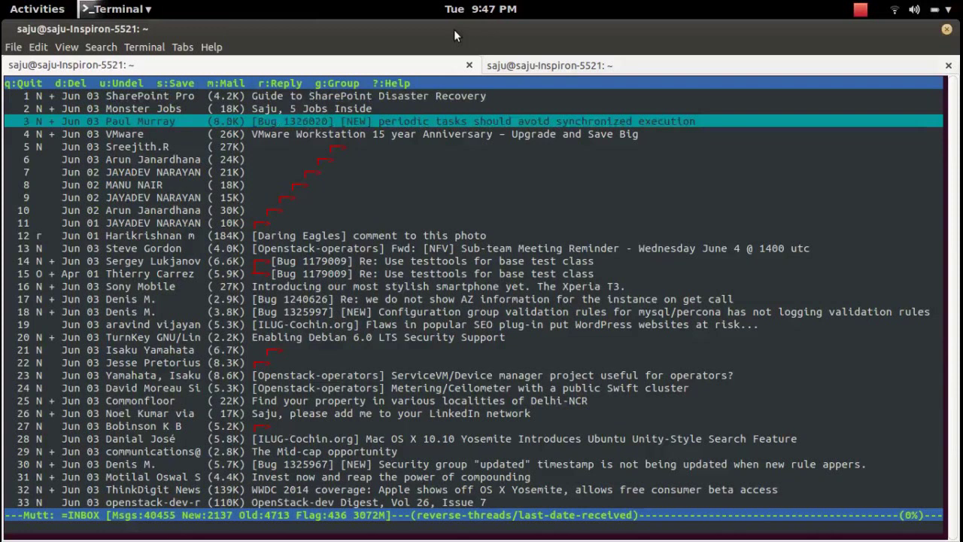
pyautogui.press('Up')
pyautogui.press('Return')
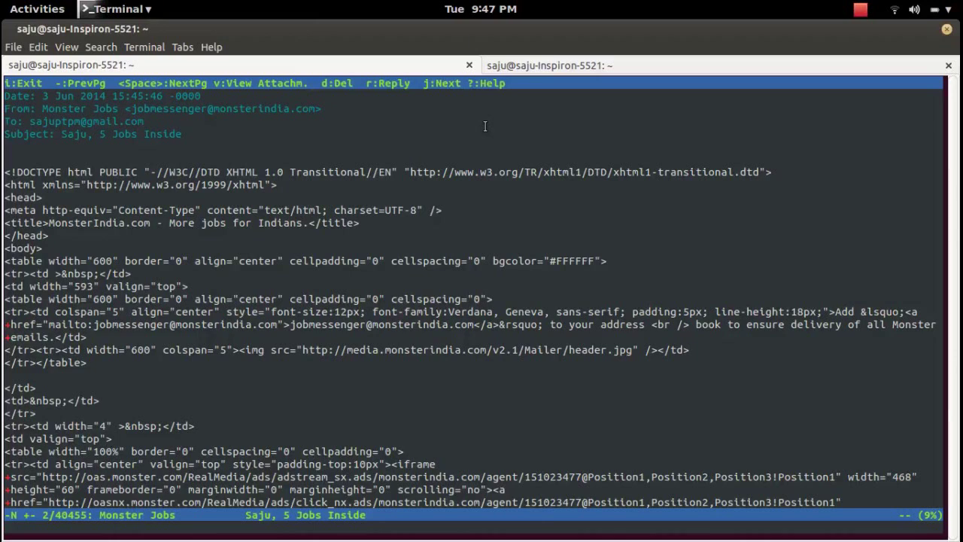
# Bring Firefox back and scroll the tutorial down to its sample .muttrc listing.
pyautogui.press('super')
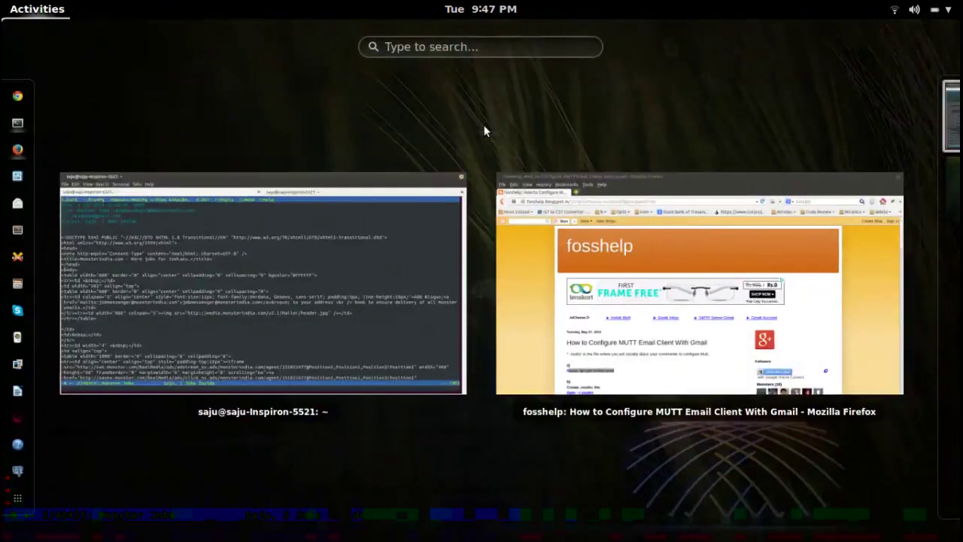
pyautogui.click(670, 376)
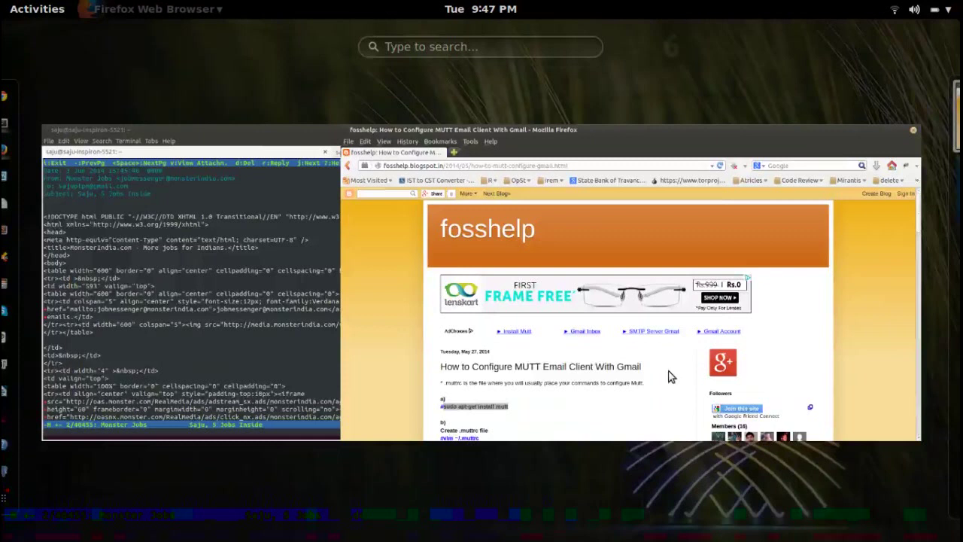
pyautogui.moveTo(958, 160)
pyautogui.mouseDown()
pyautogui.moveTo(957, 238)
pyautogui.moveTo(957, 156)
pyautogui.moveTo(957, 177)
pyautogui.mouseUp()
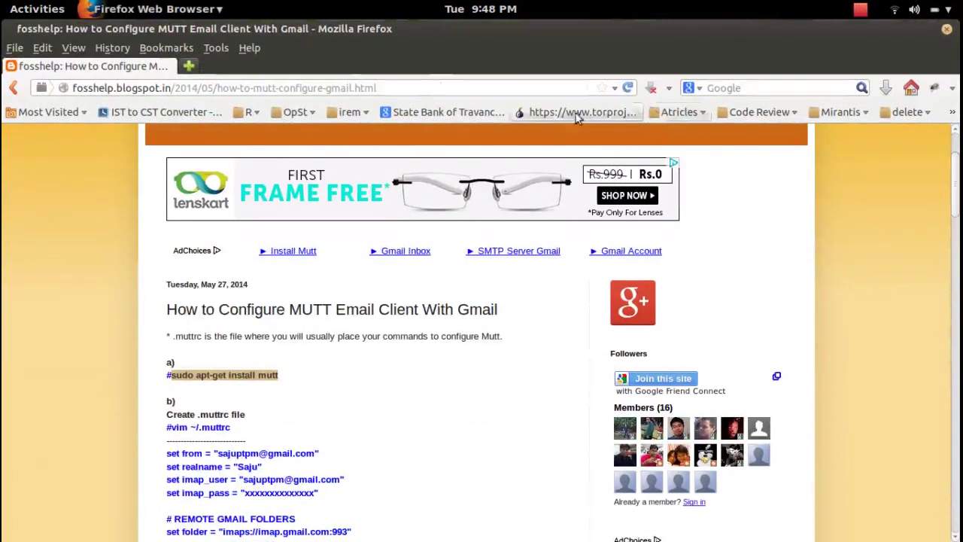
pyautogui.click(419, 88)
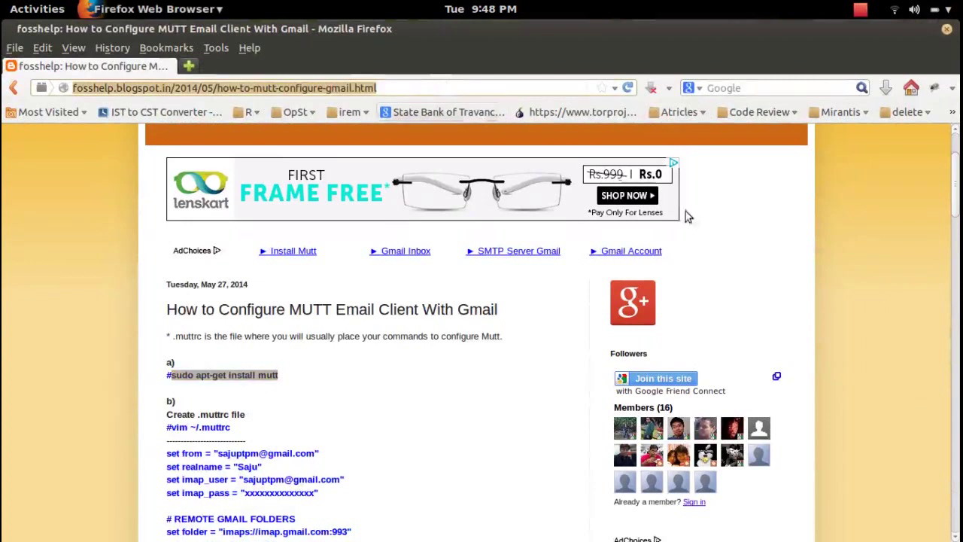
pyautogui.moveTo(957, 214); pyautogui.dragTo(958, 265)
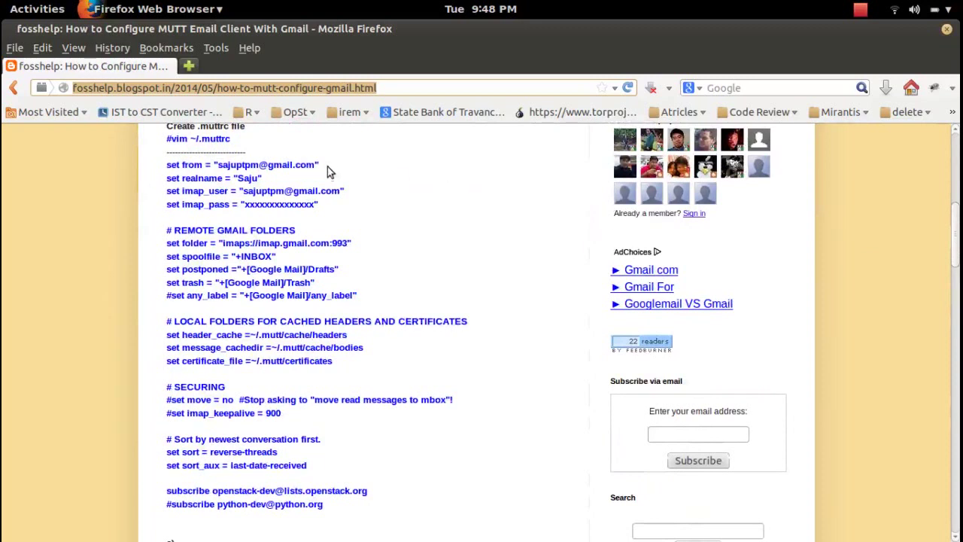
# Highlight the set from address and the masked imap_pass in the sample settings.
pyautogui.moveTo(315, 166); pyautogui.dragTo(218, 169)
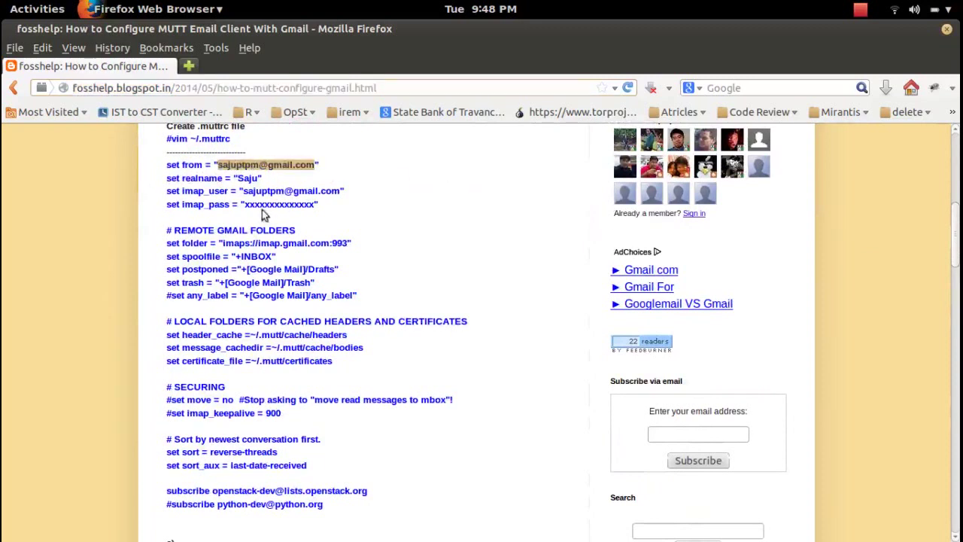
pyautogui.moveTo(246, 203); pyautogui.dragTo(315, 204)
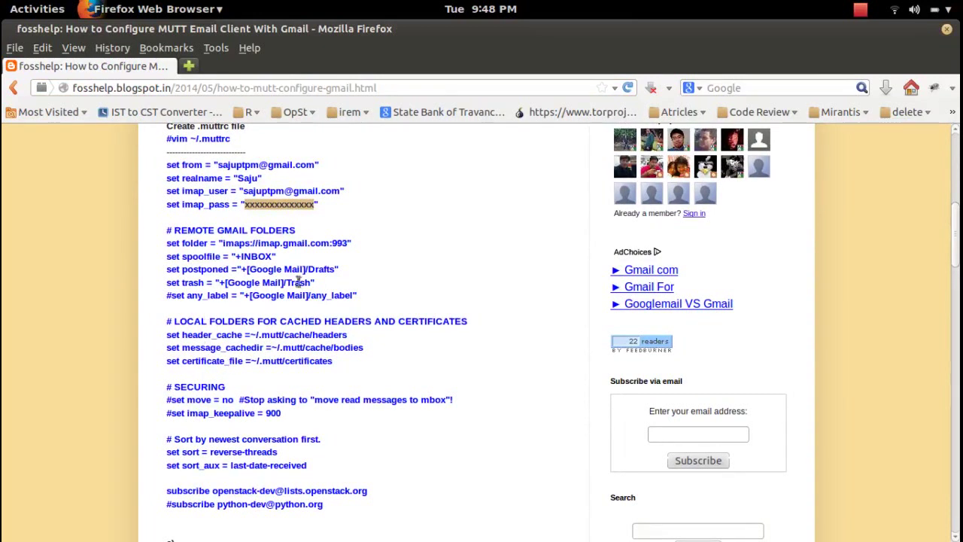
pyautogui.click(417, 470)
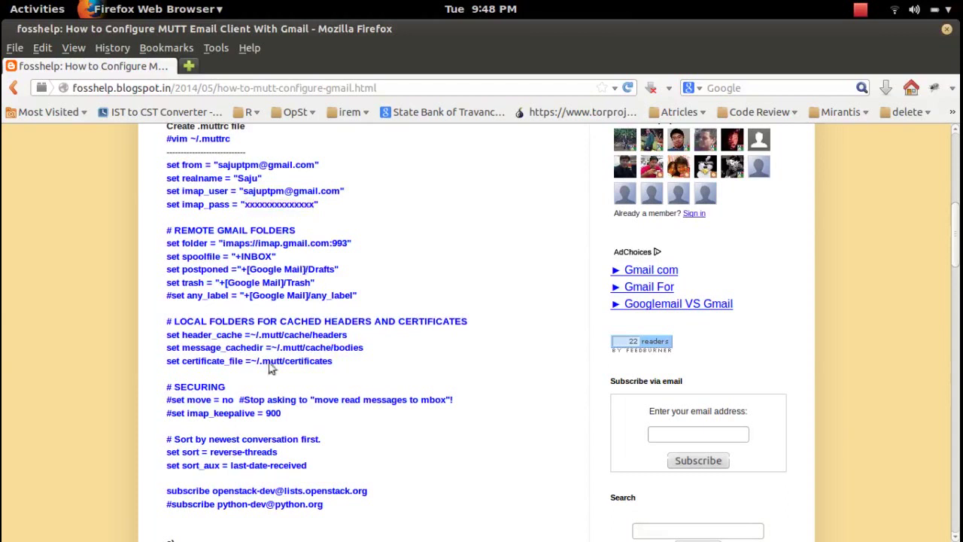